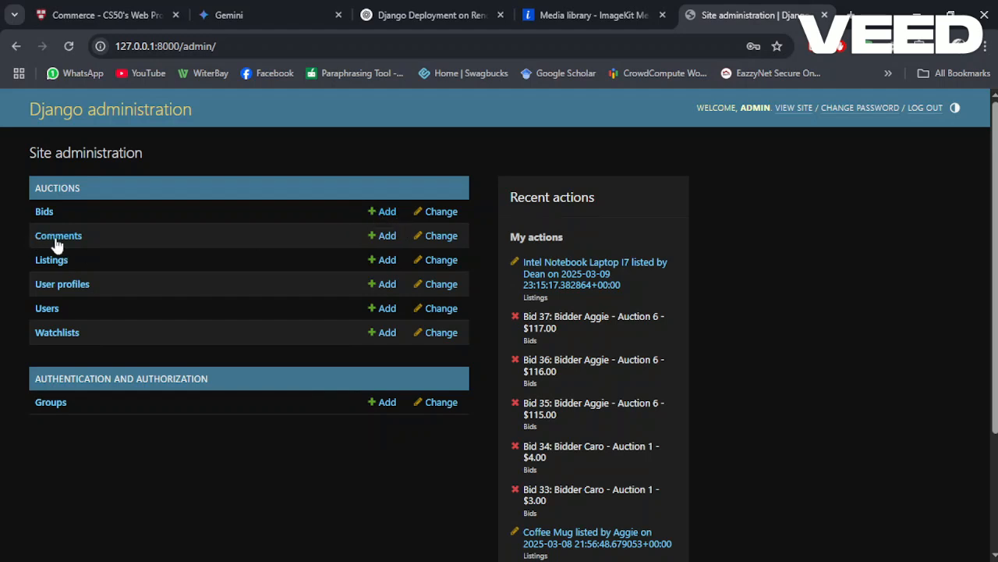
Open the Users list, mark the first three users and choose the Delete selected users action.
left_click(48, 309)
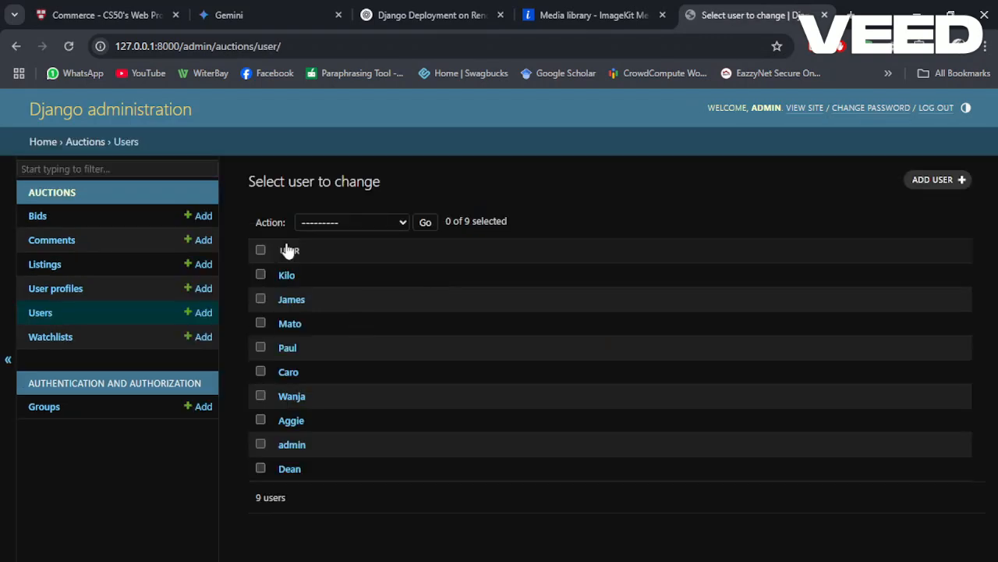
left_click(260, 274)
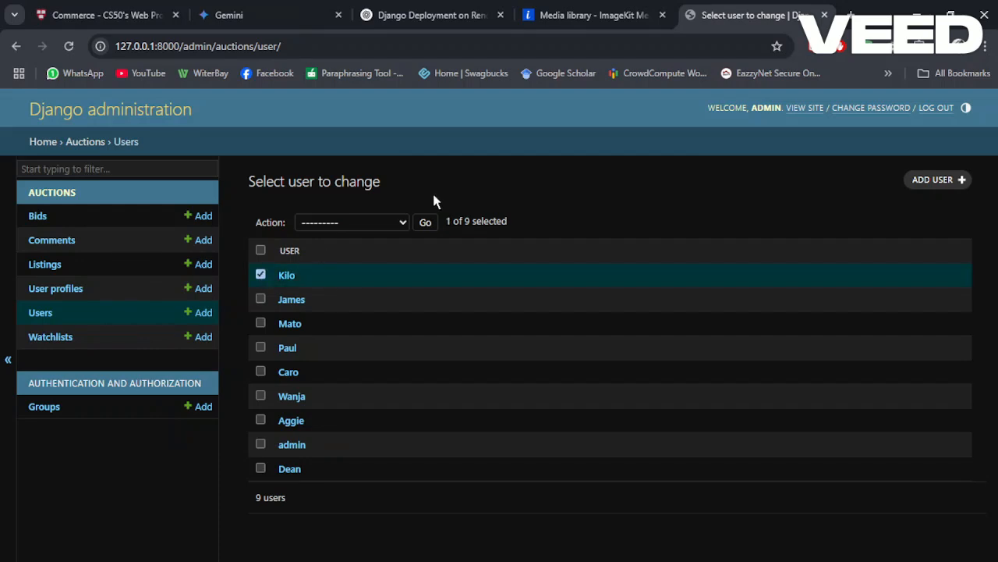
left_click(405, 225)
left_click(364, 266)
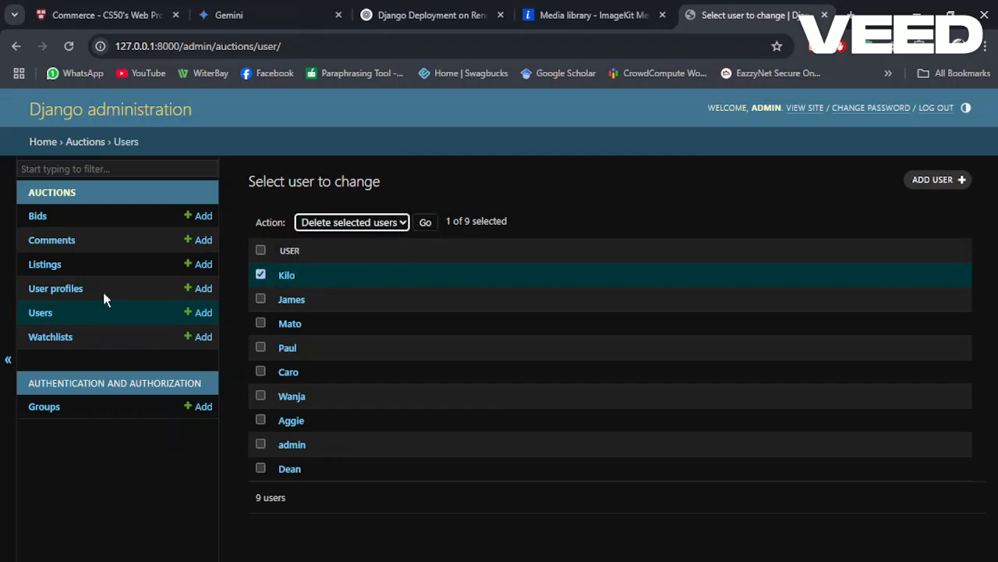
left_click(260, 298)
left_click(261, 322)
Check the Bids list, select all entries in the Comments list, and log out of the site administration.
left_click(38, 217)
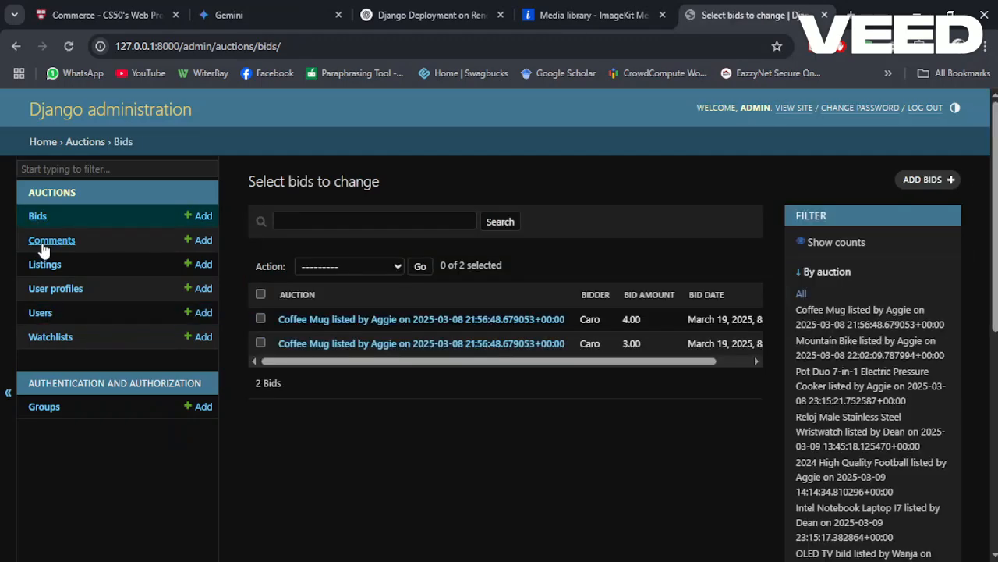
left_click(43, 245)
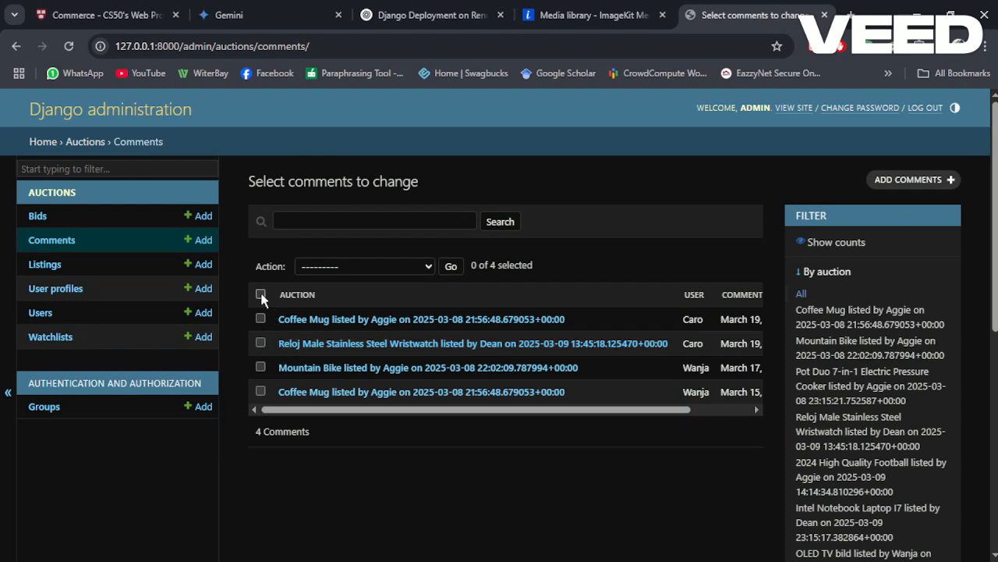
left_click(260, 294)
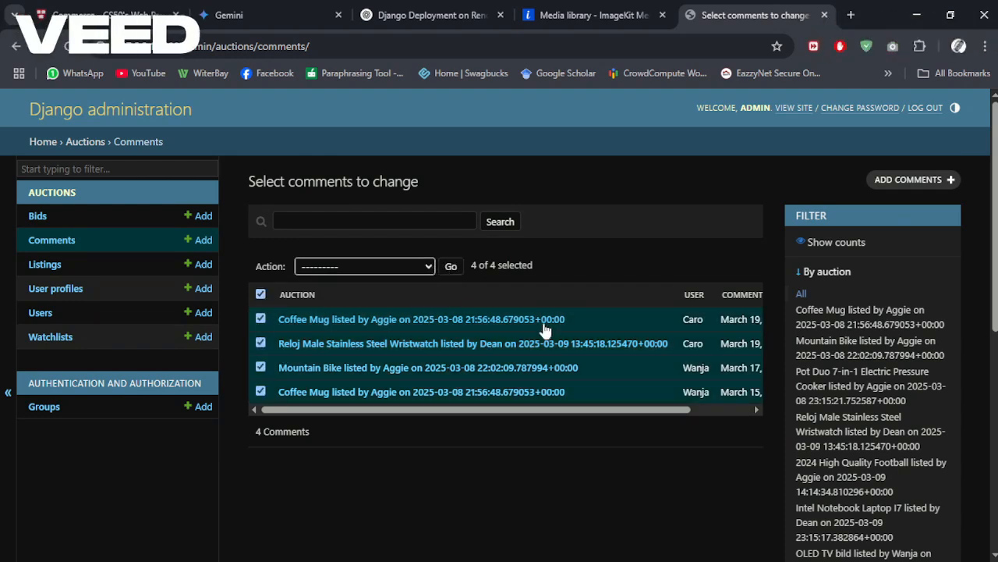
left_click(925, 107)
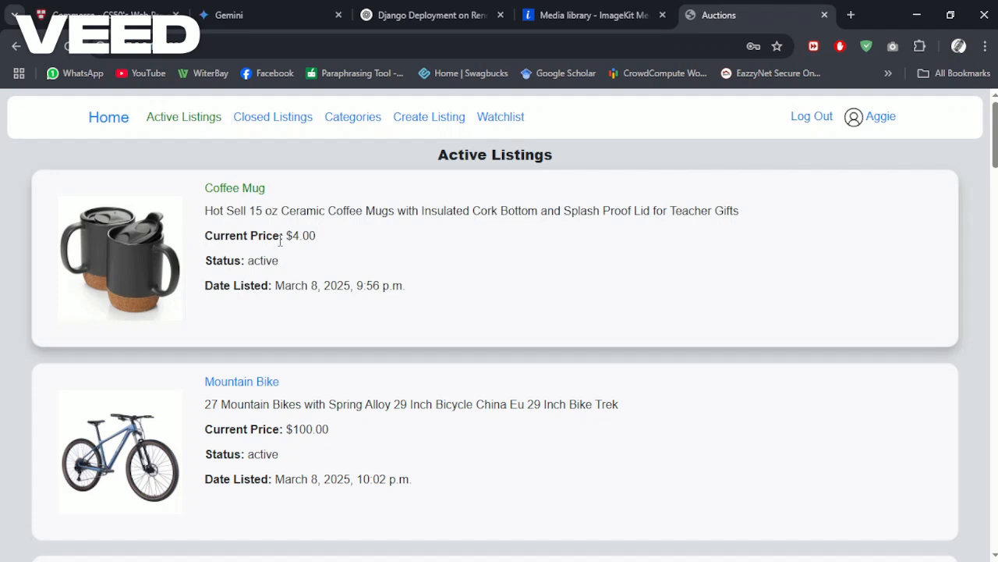
Start a new auction listing with the title Electric Guitar and a starting bid of 100.
left_click(423, 121)
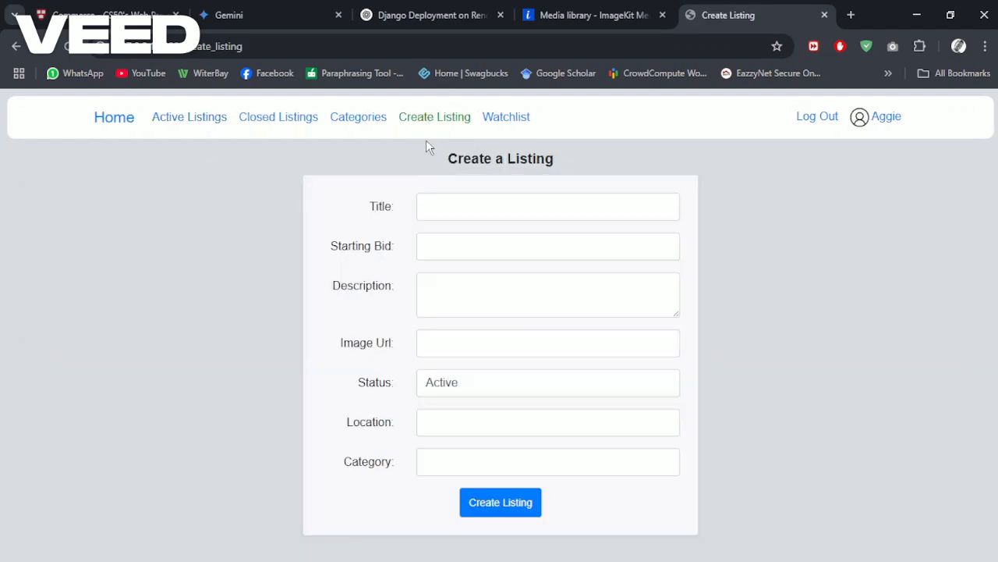
left_click(440, 203)
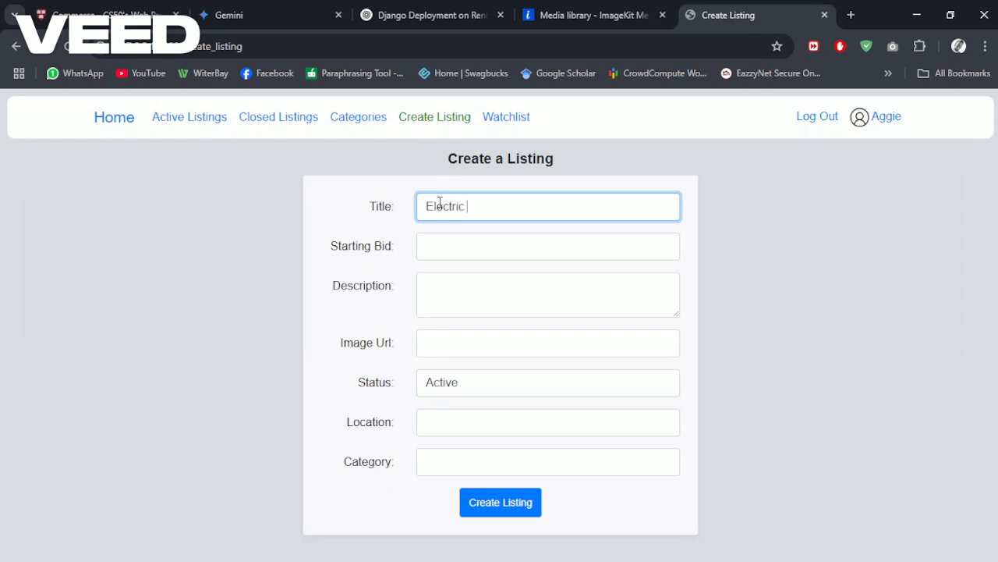
left_click(435, 245)
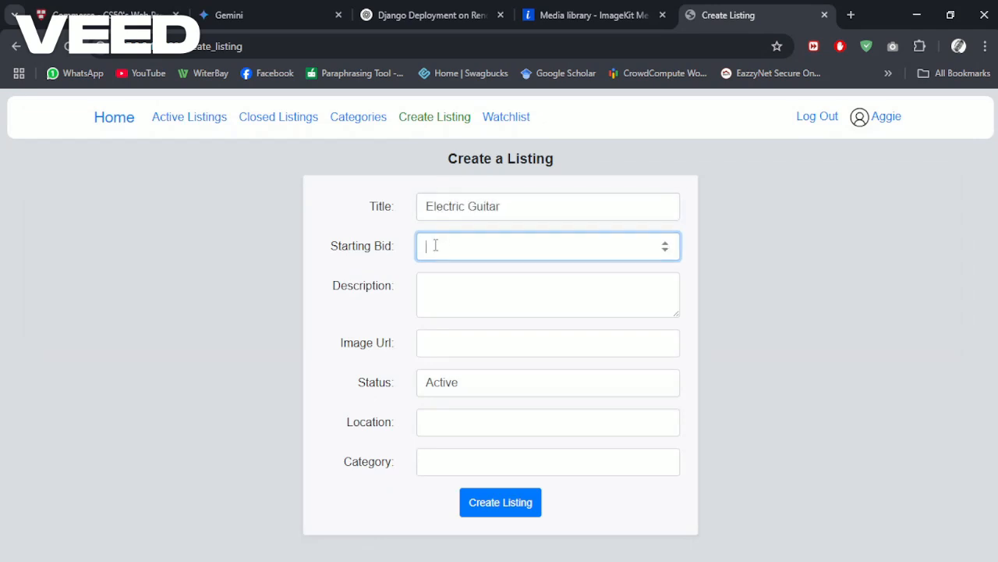
left_click(452, 294)
key("ctrl+v")
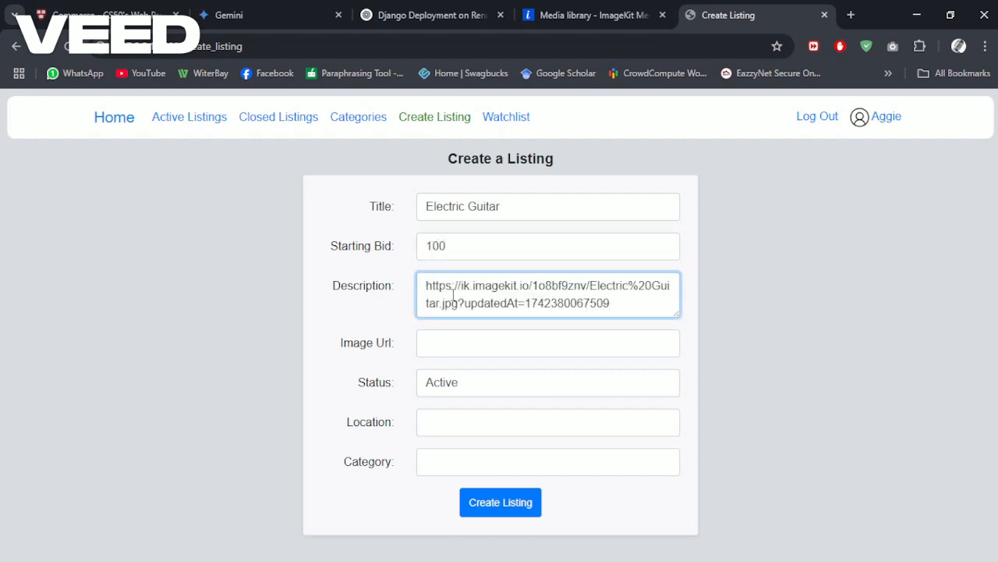
key("ctrl+z")
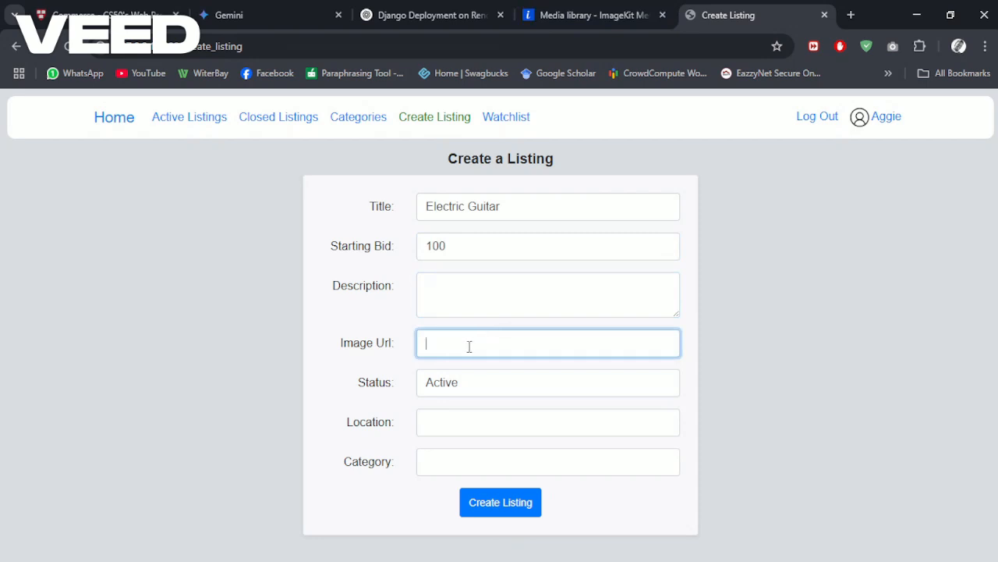
Paste the Electric Guitar ImageKit link as the image URL and set the description to "Professional electric guitar. Perfect for beginner and intermediate players.".
key("ctrl+v")
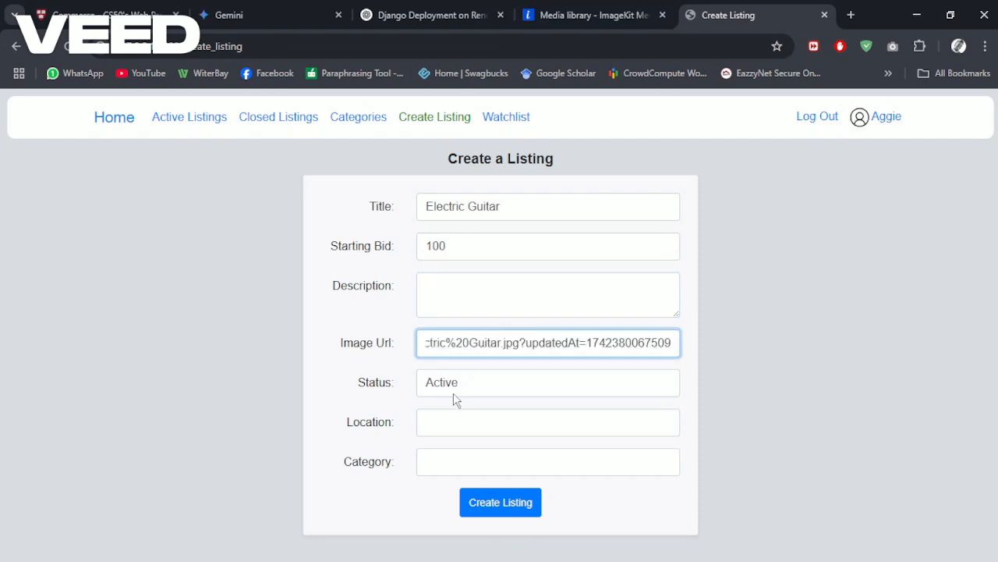
left_click(575, 16)
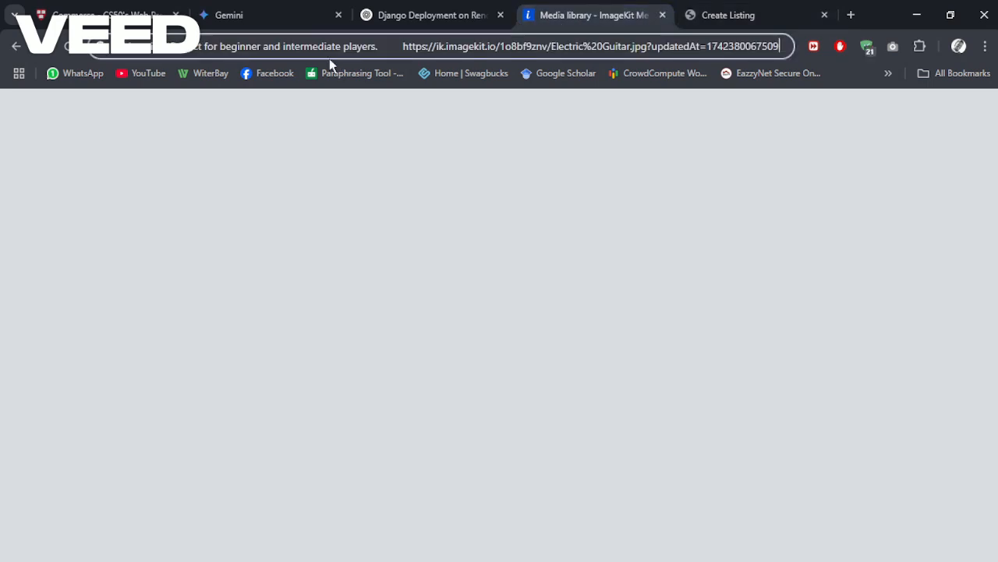
left_click(716, 15)
left_click(453, 292)
type("Professional electric guitar. Perfect for beginner and intermediate players.")
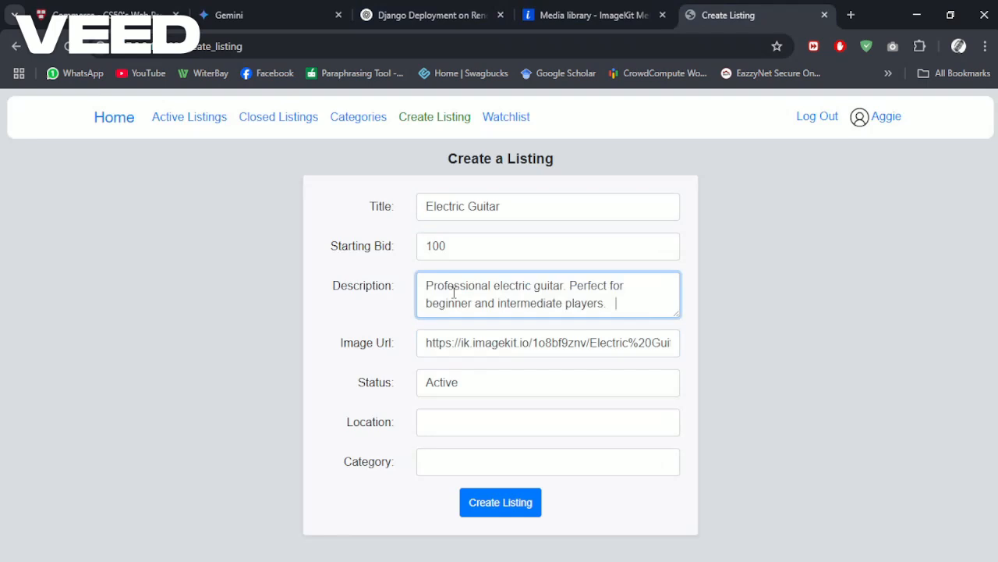
Set the listing's location to Karen and its category to Entertainment, and create the listing.
left_click(449, 428)
type("Karen")
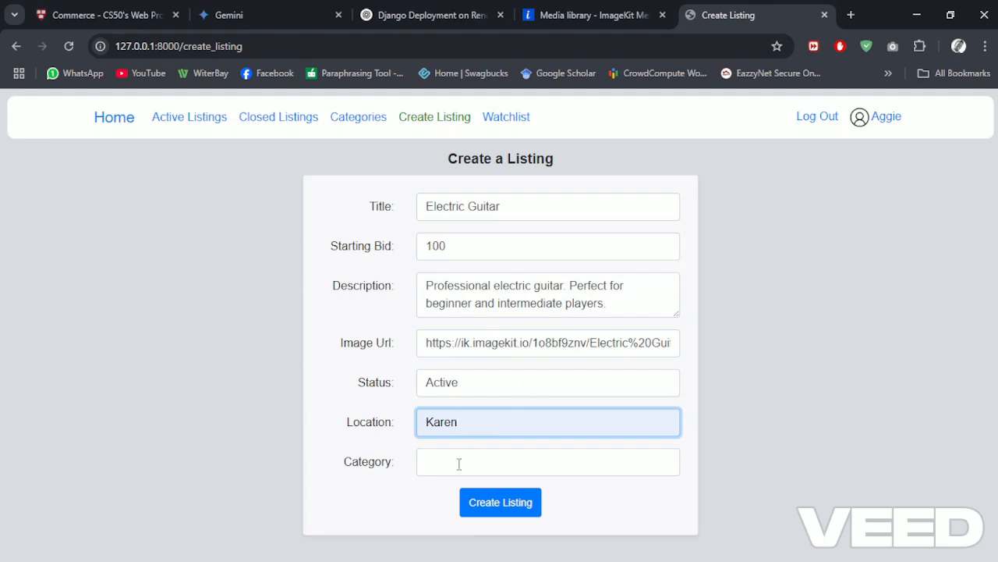
left_click(460, 464)
left_click(529, 360)
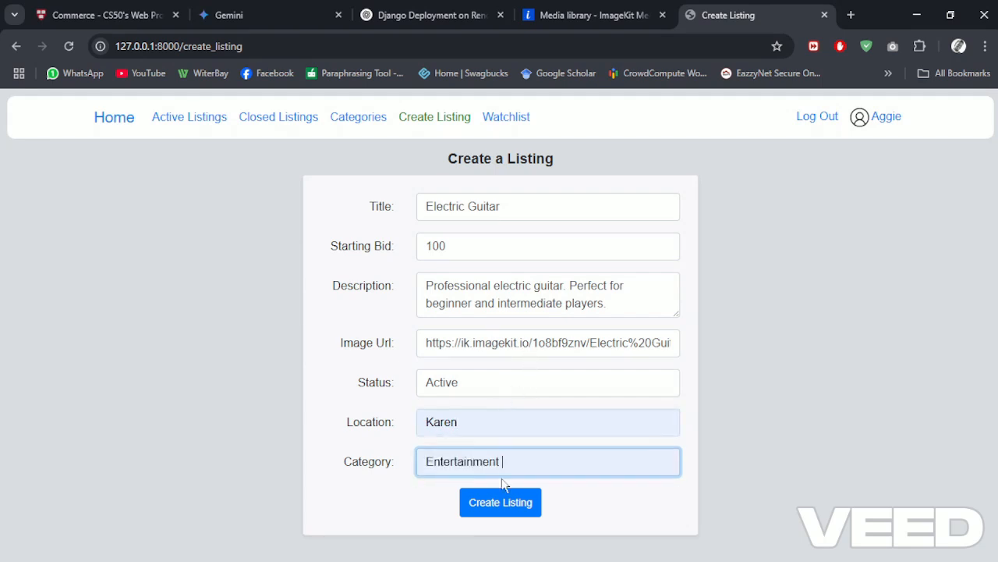
left_click(492, 507)
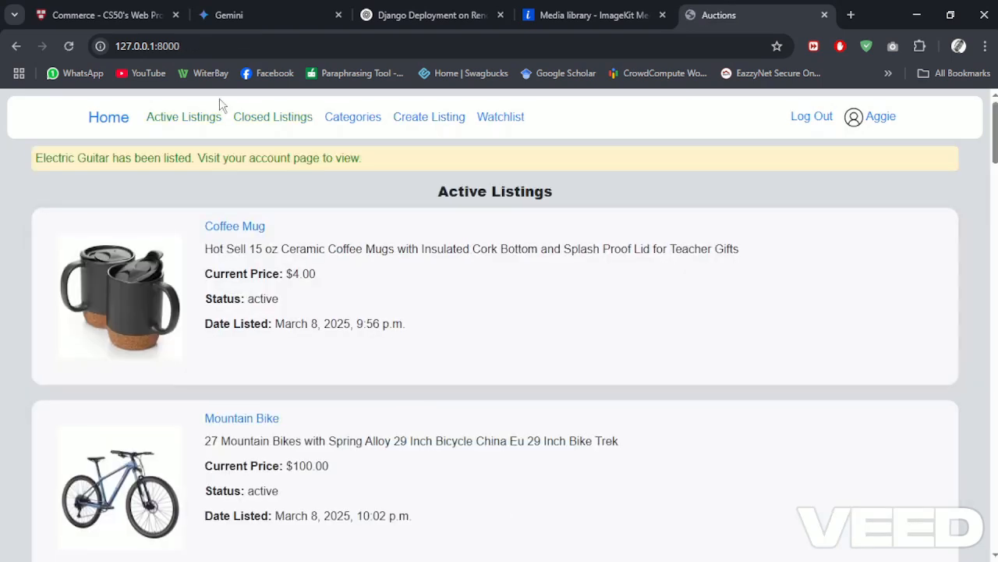
Browse the active listings and open the Intel Notebook Laptop I7 listing.
left_click_drag(393, 163, 24, 156)
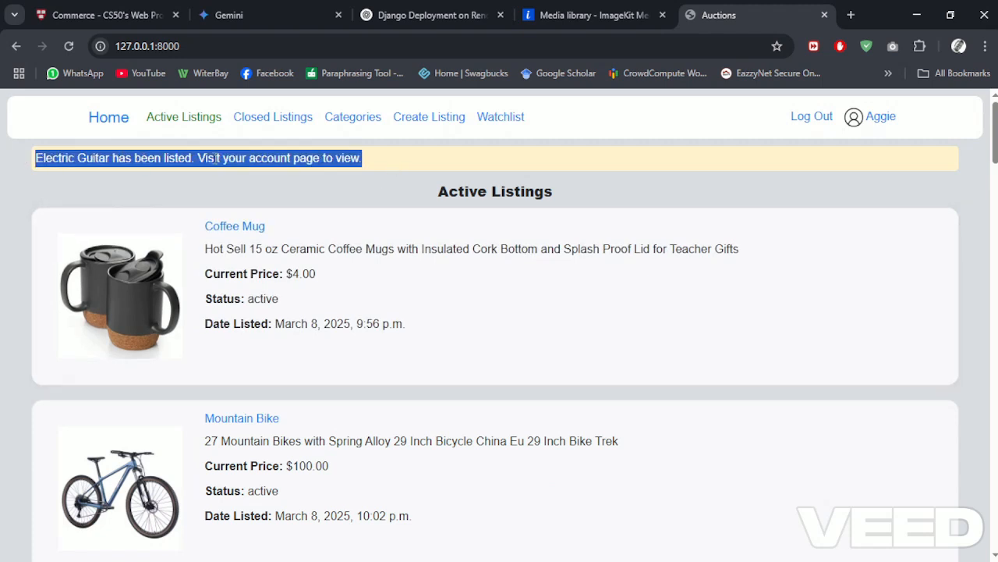
left_click(281, 160)
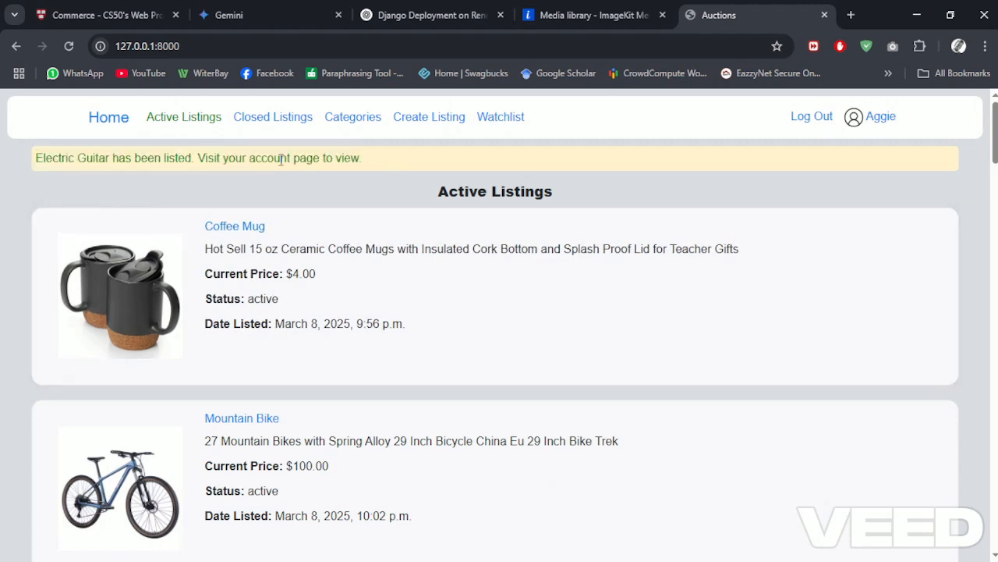
left_click(195, 123)
scroll(371, 358, "down", 14)
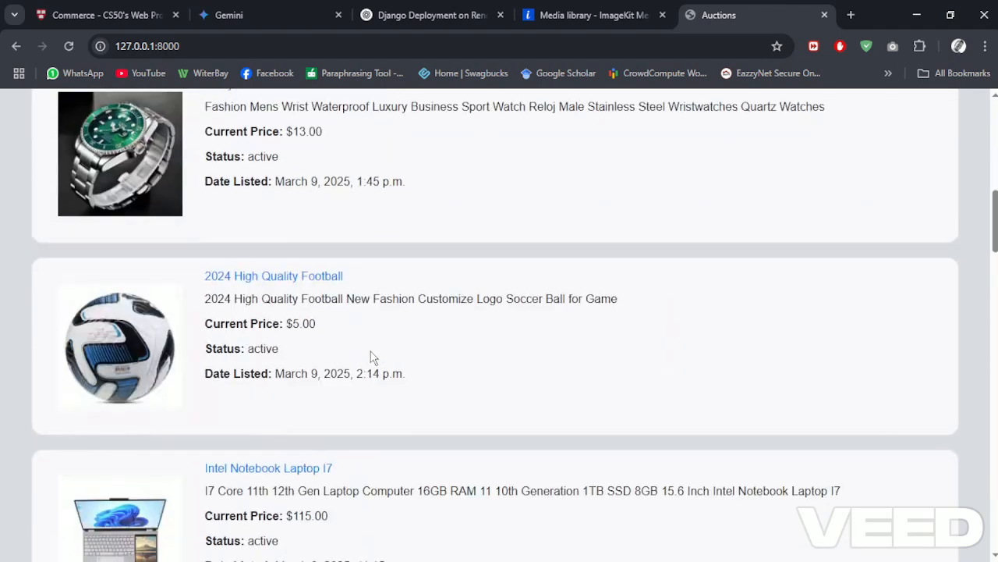
scroll(371, 357, "down", 2)
scroll(382, 327, "up", 3)
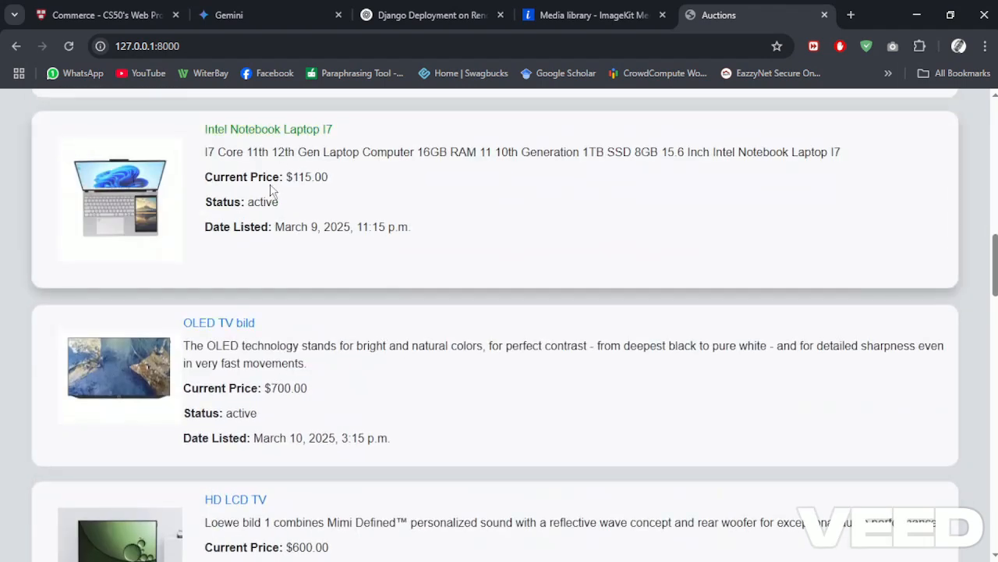
scroll(273, 195, "up", 1)
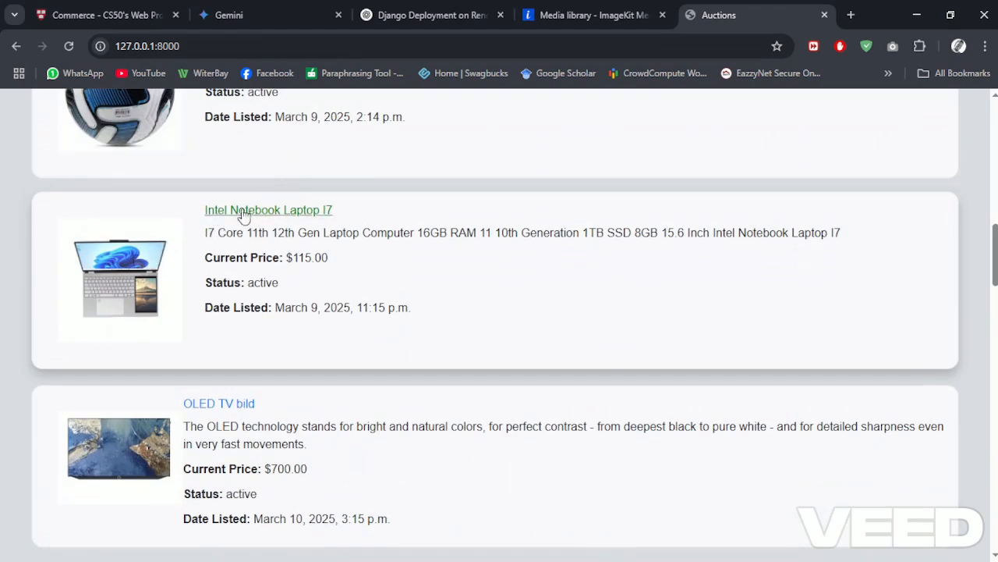
left_click(246, 216)
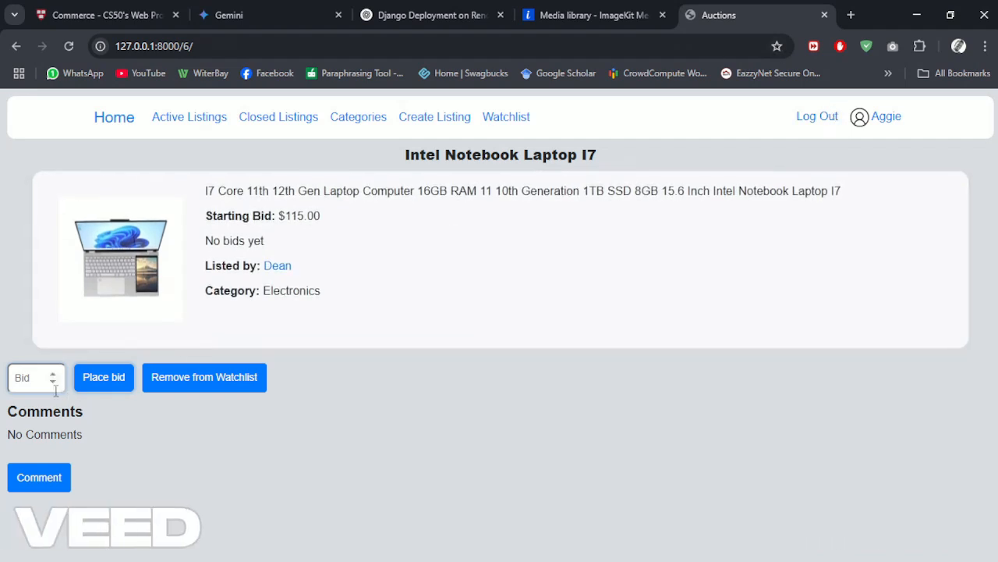
Remove the Intel Notebook Laptop I7 from the watchlist, add it back, and remove it again.
left_click(243, 379)
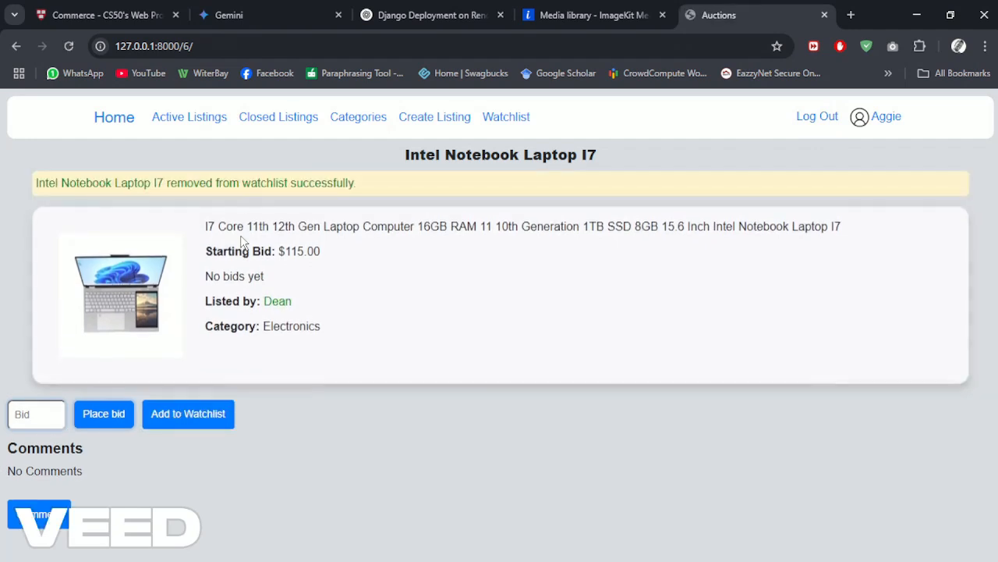
left_click(191, 422)
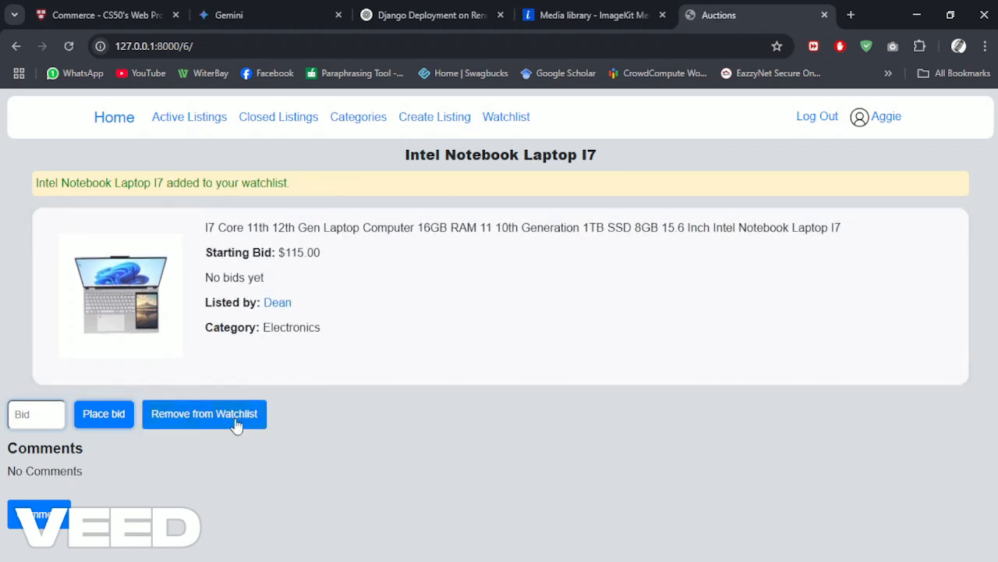
left_click(224, 415)
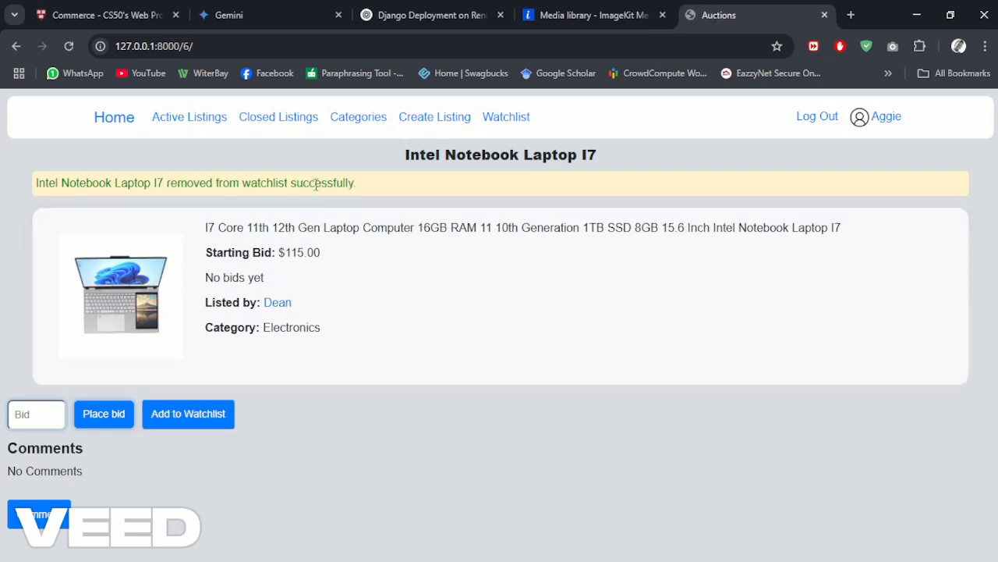
left_click_drag(357, 183, 167, 197)
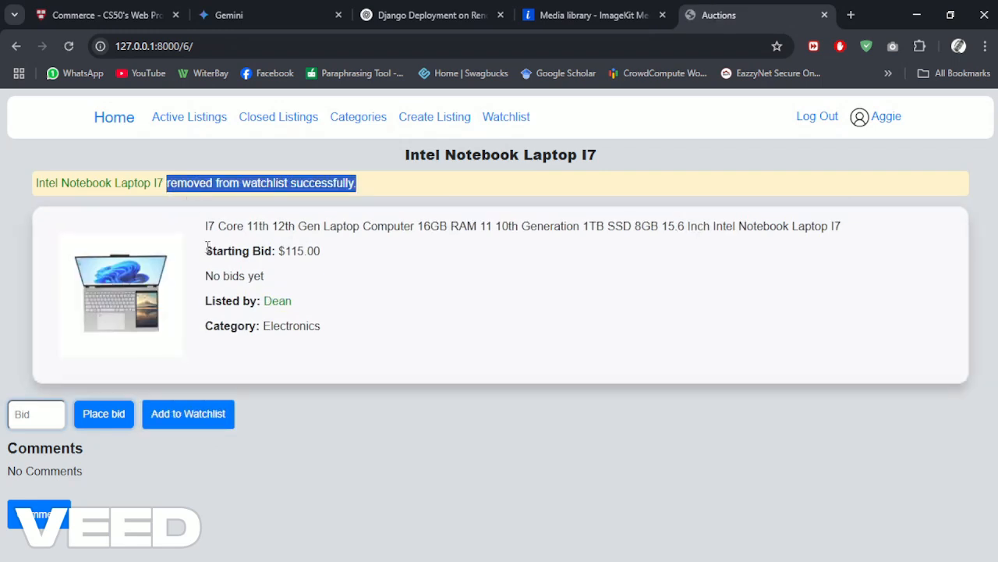
Try to place a bid of 100 on the Intel Notebook Laptop I7.
left_click(25, 414)
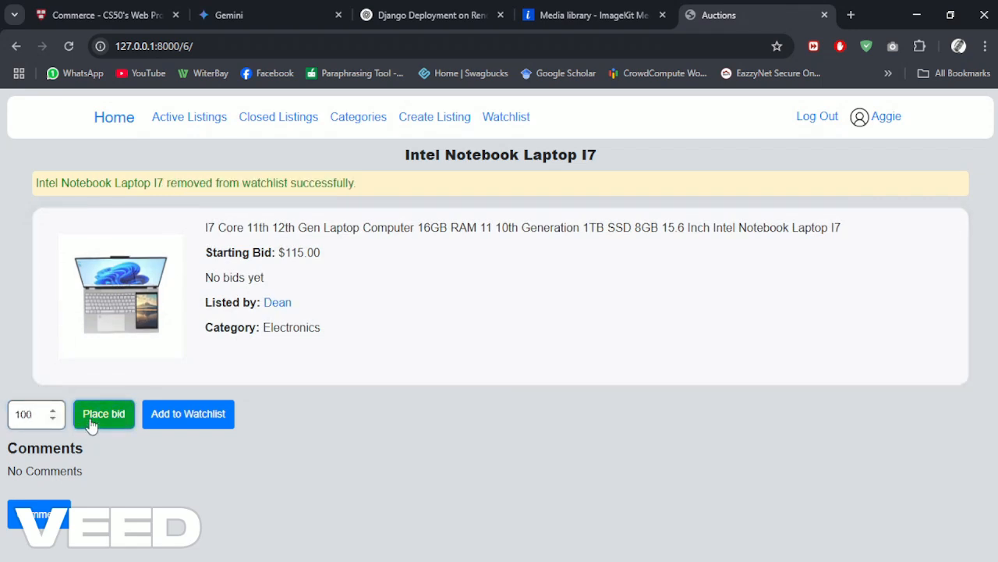
left_click_drag(322, 252, 290, 251)
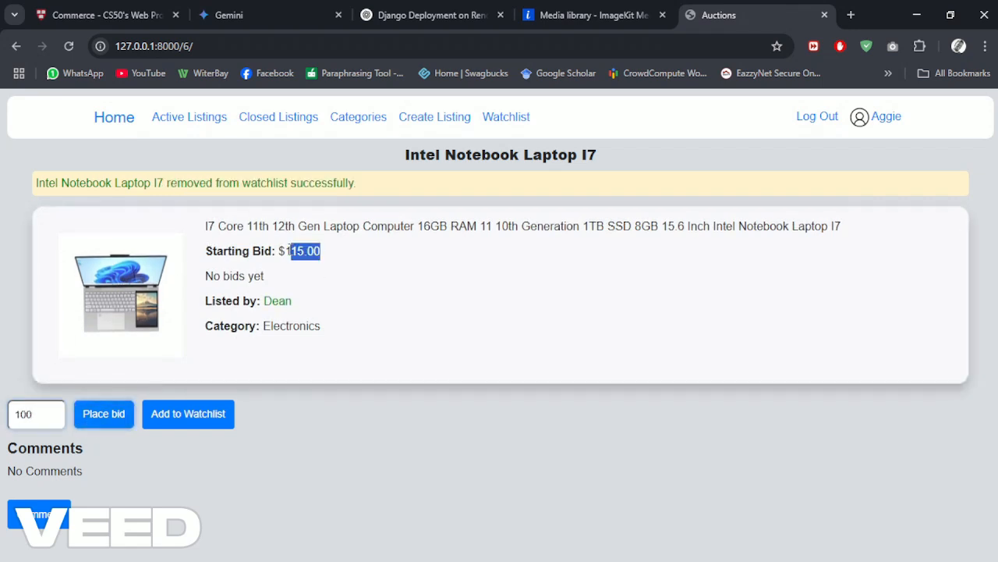
left_click(109, 416)
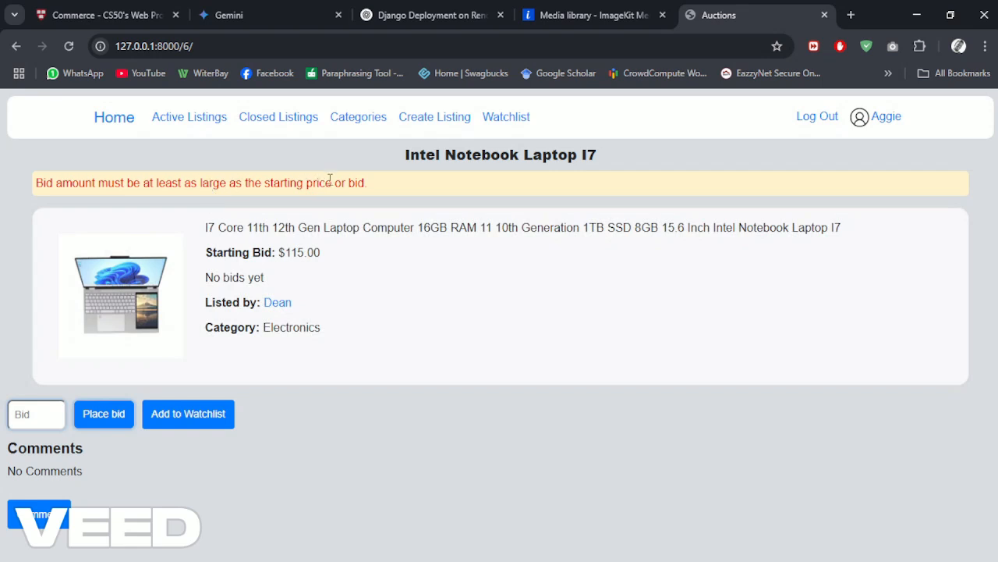
Place a bid of 115 on the Intel Notebook Laptop I7 and try to place another bid.
left_click(36, 416)
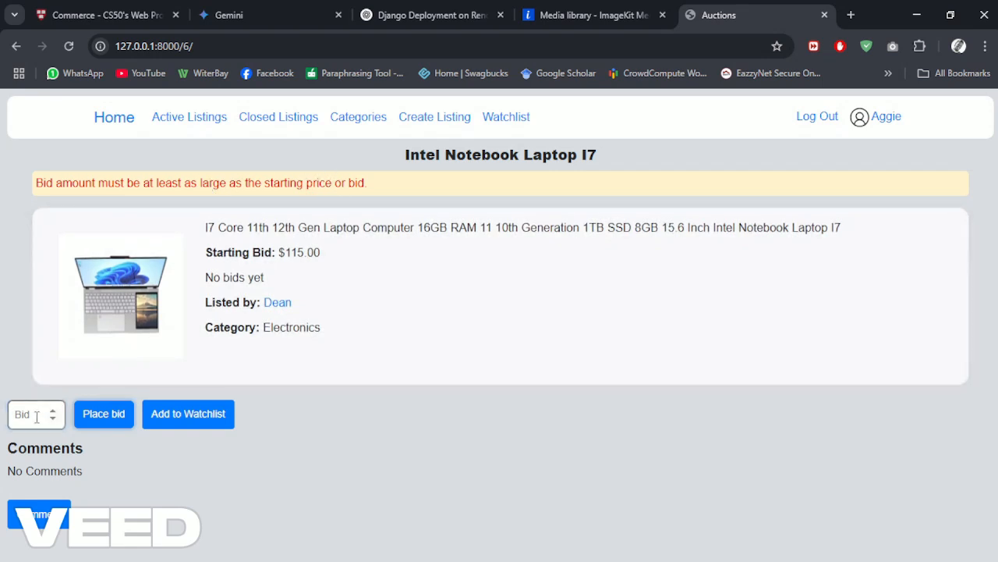
left_click(100, 416)
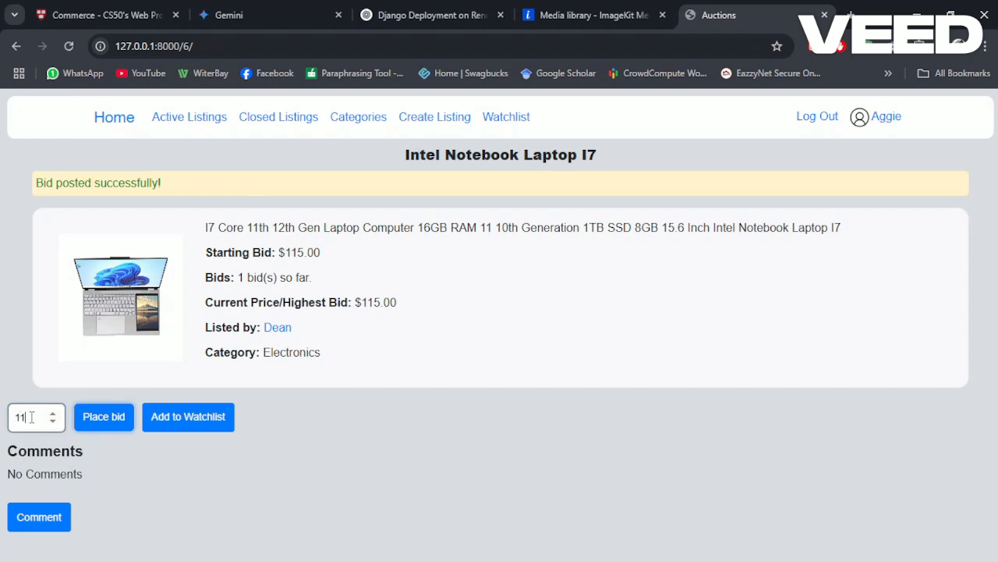
left_click(100, 417)
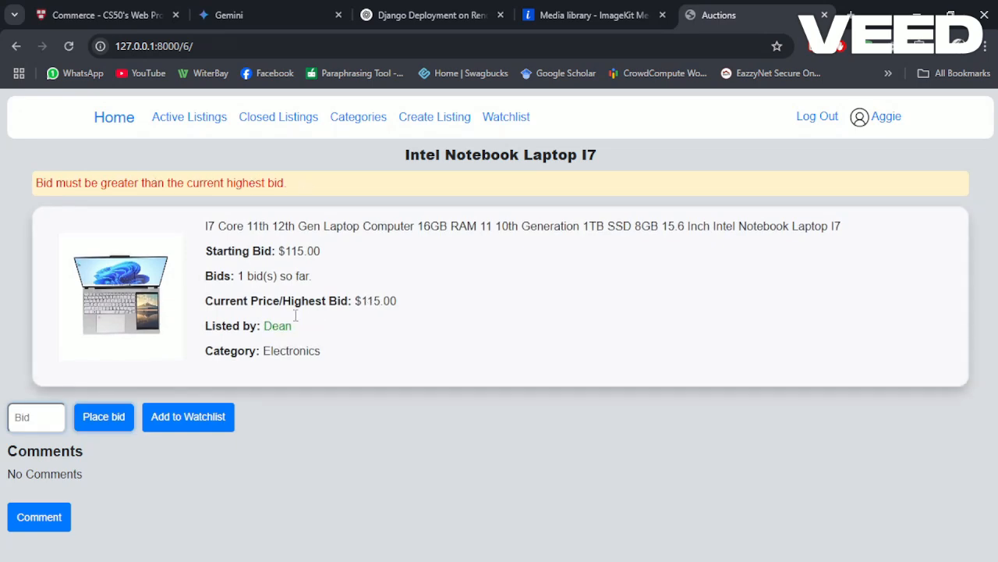
Place a bid of 116 on the Intel Notebook Laptop I7.
left_click(36, 416)
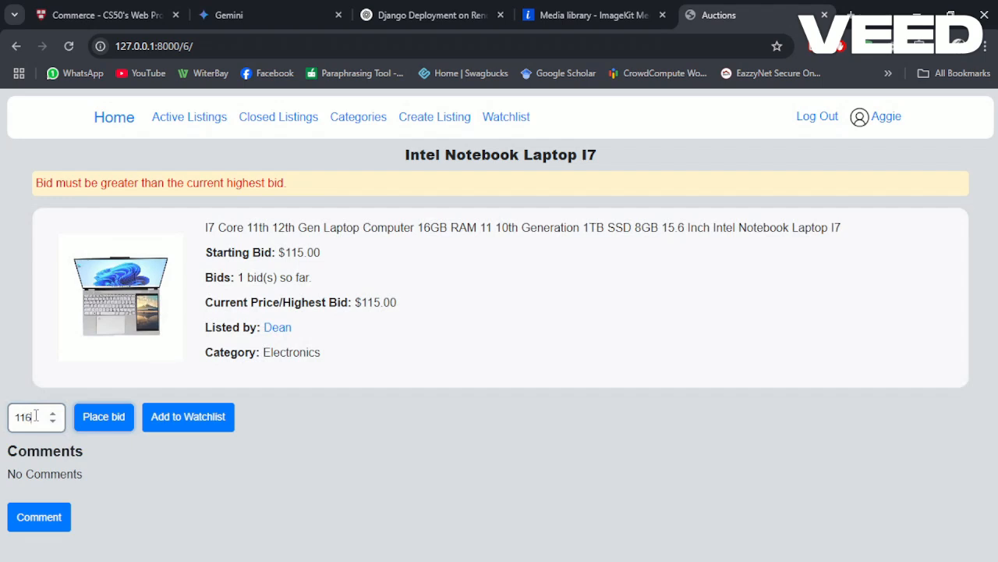
type("116")
left_click(104, 416)
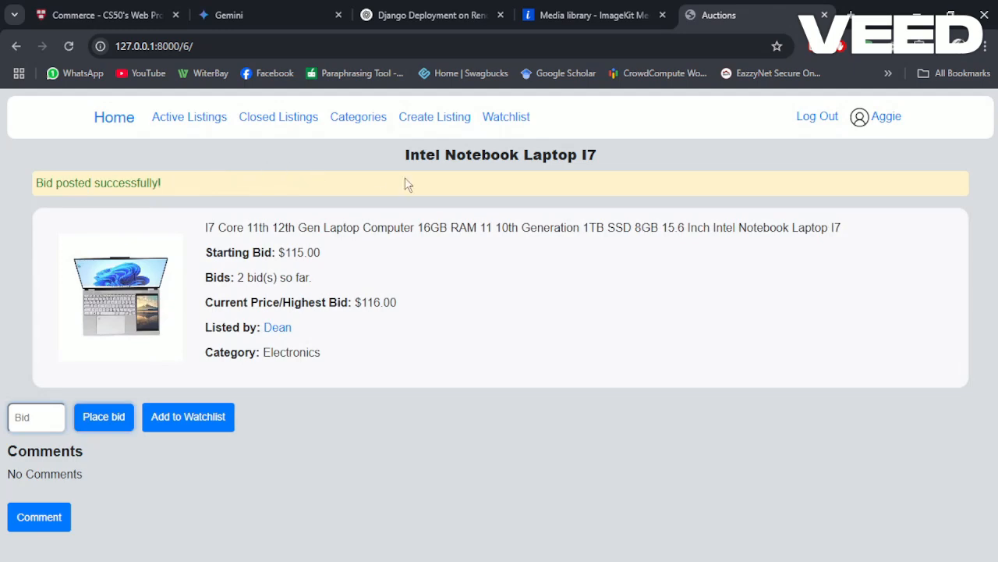
Open the Coffee Mug listing from the active listings and close its bidding.
left_click(191, 127)
left_click(238, 195)
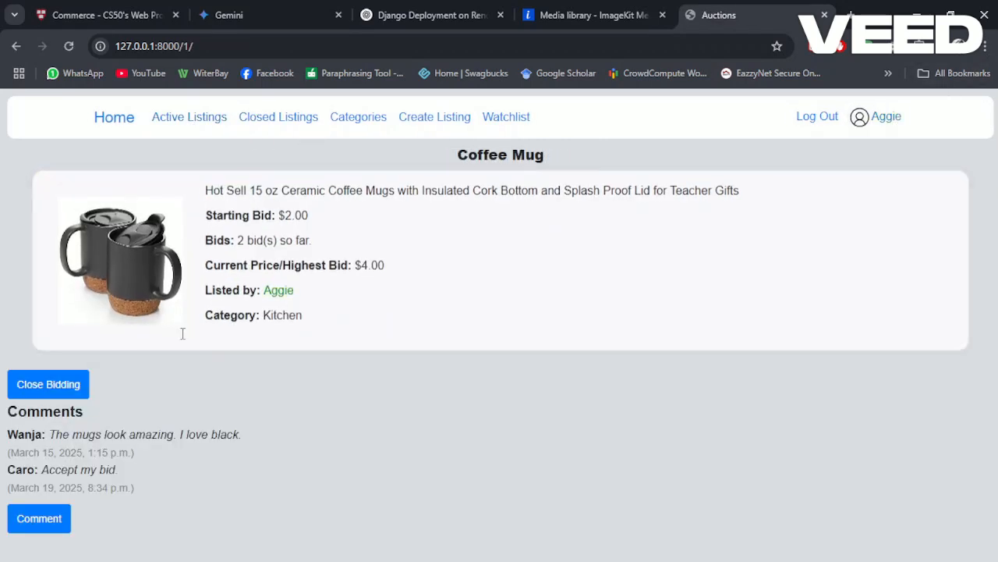
left_click(80, 390)
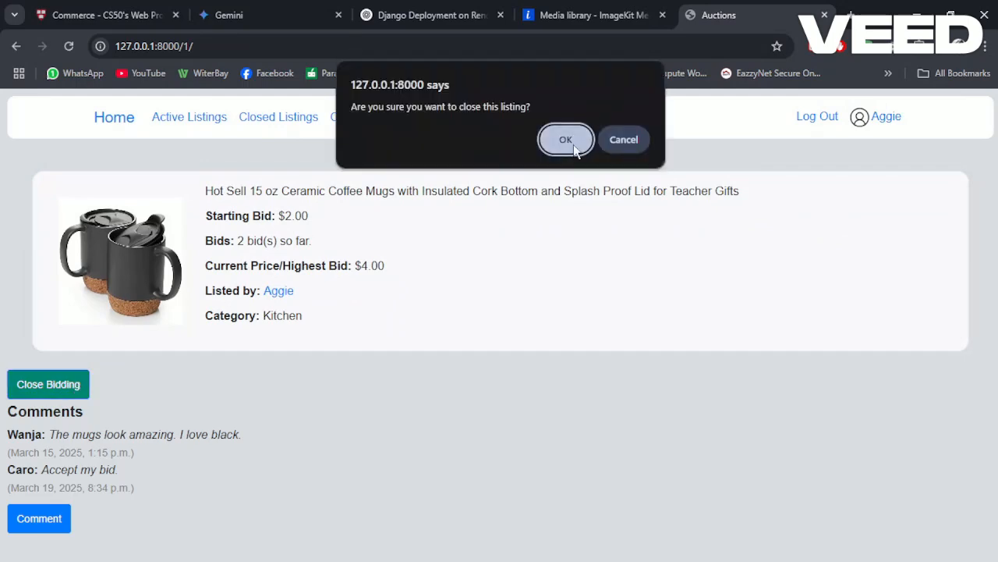
left_click(575, 148)
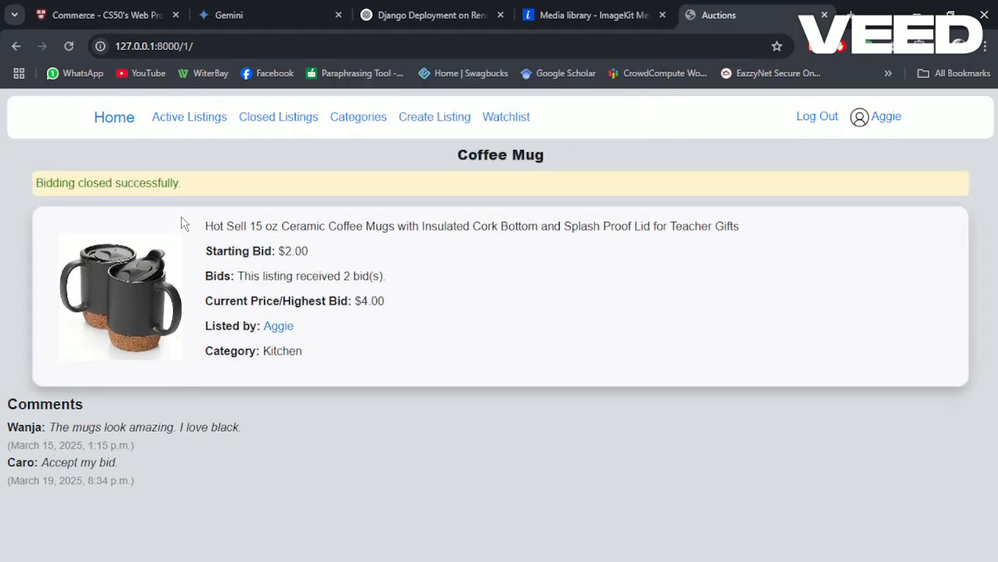
View the closed listings and check the status of the Coffee Mug.
left_click(280, 121)
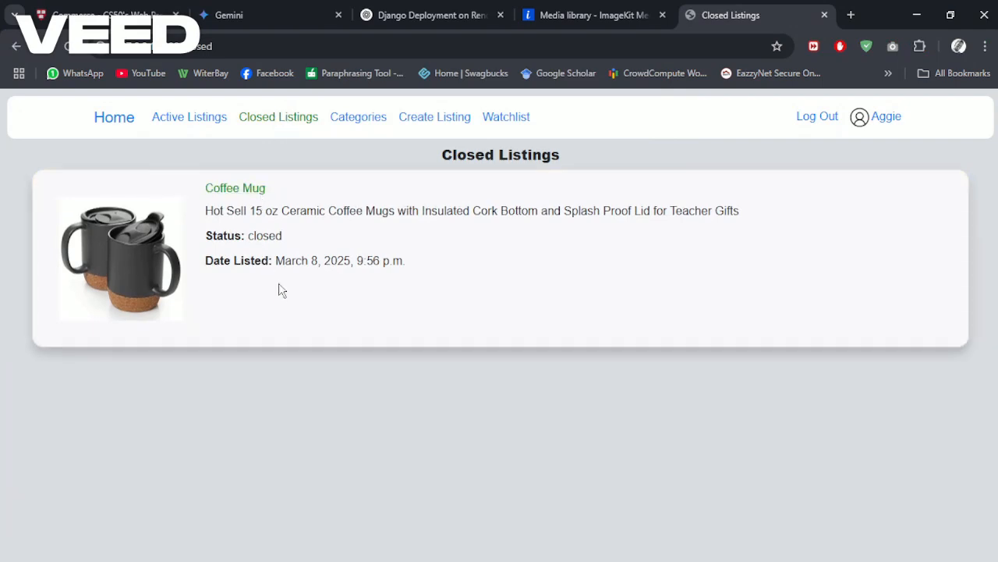
left_click_drag(284, 237, 224, 236)
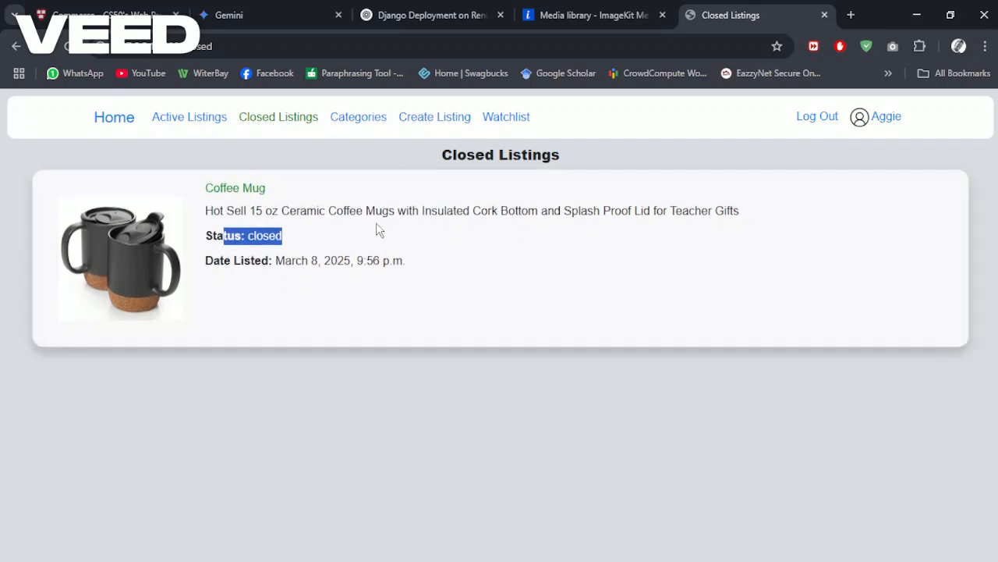
left_click(329, 254)
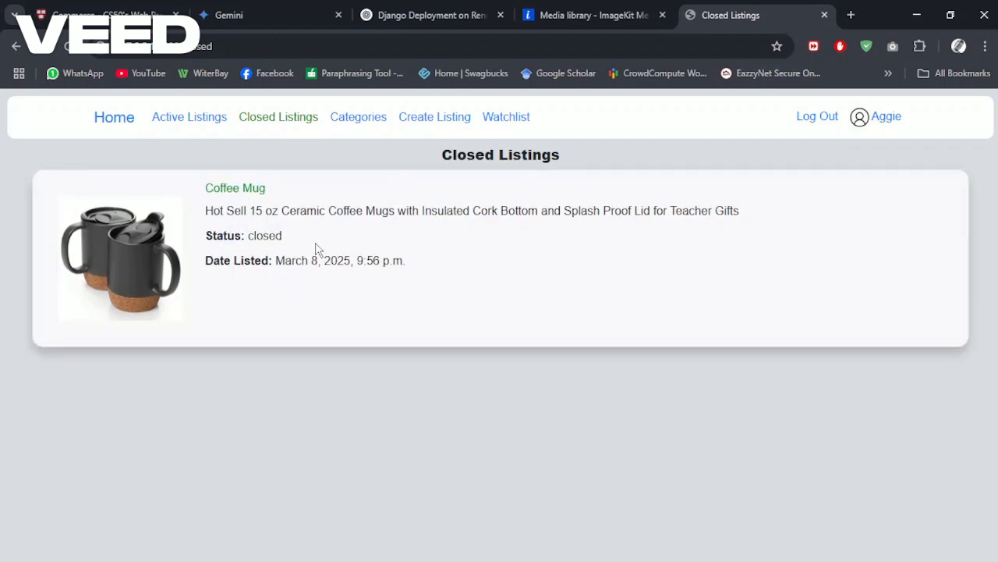
Switch to the account of another Coffee Mug bidder and open the closed Coffee Mug listing to read the auction result.
left_click(811, 119)
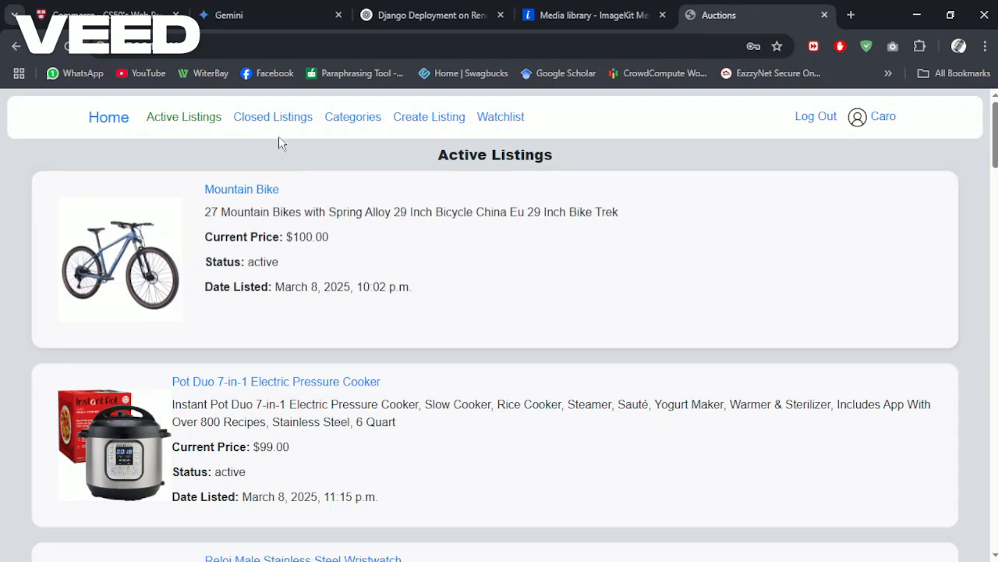
left_click(279, 121)
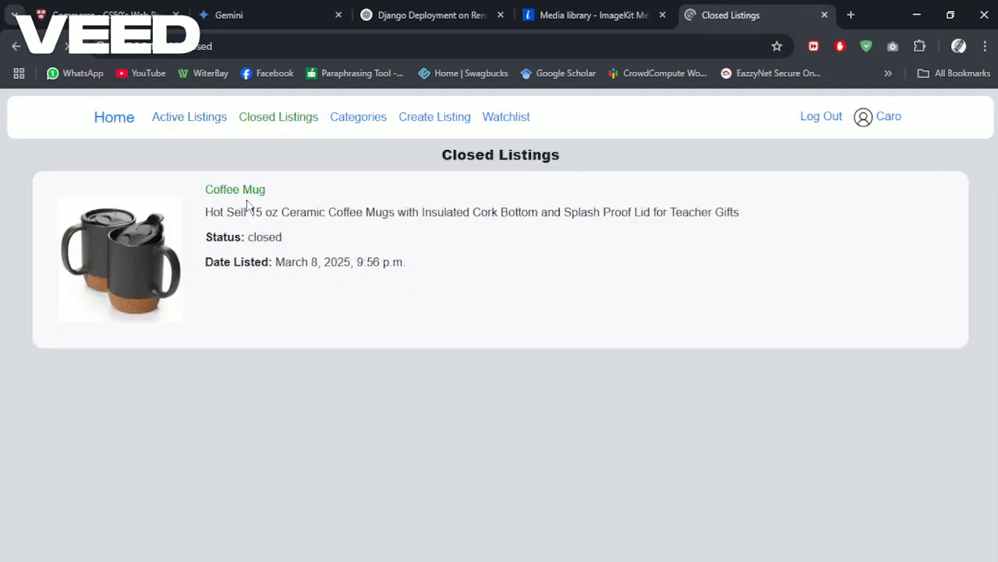
left_click(250, 190)
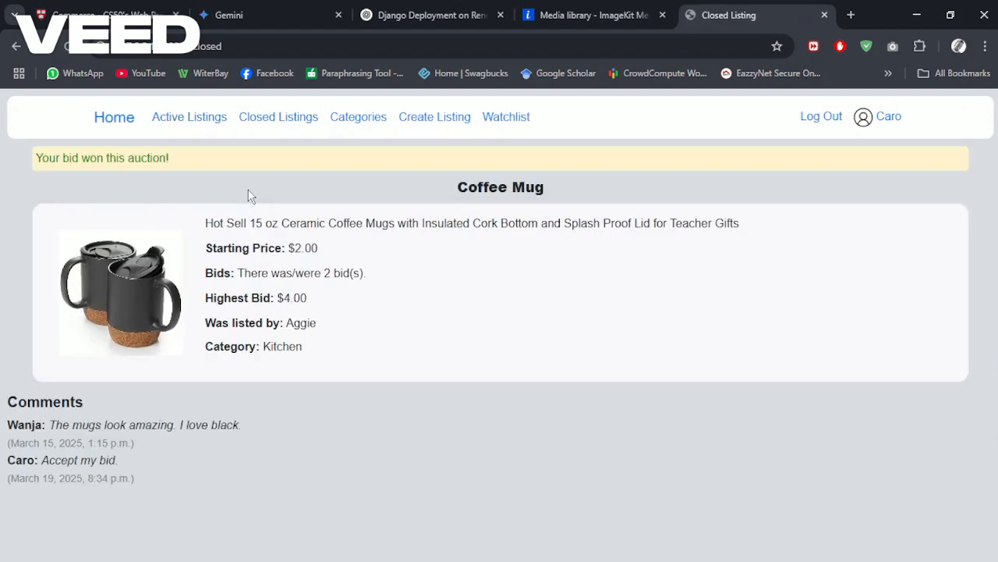
left_click_drag(204, 156, 20, 164)
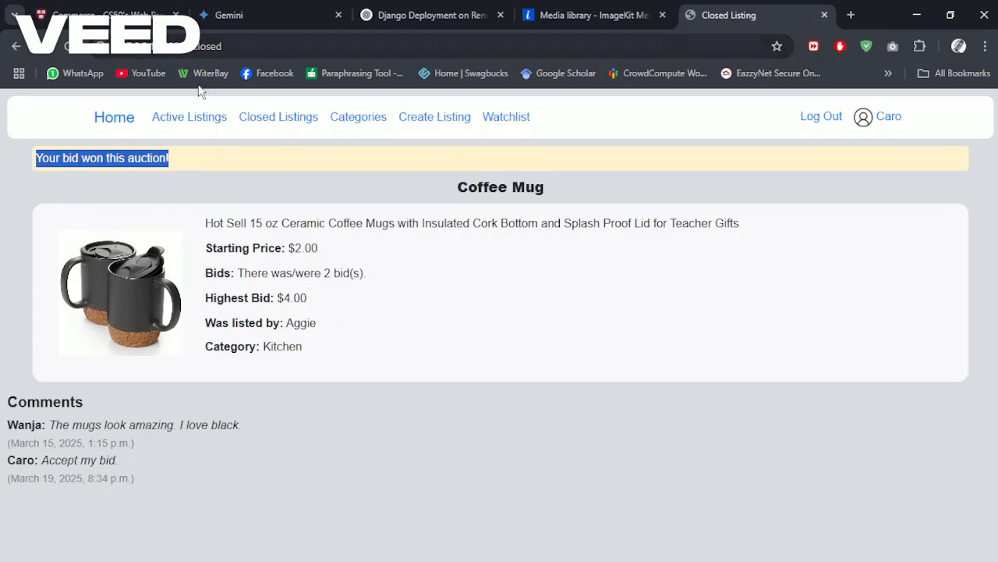
Open the Mountain Bike listing from the active listings and post the comment "Great bike.".
left_click(200, 121)
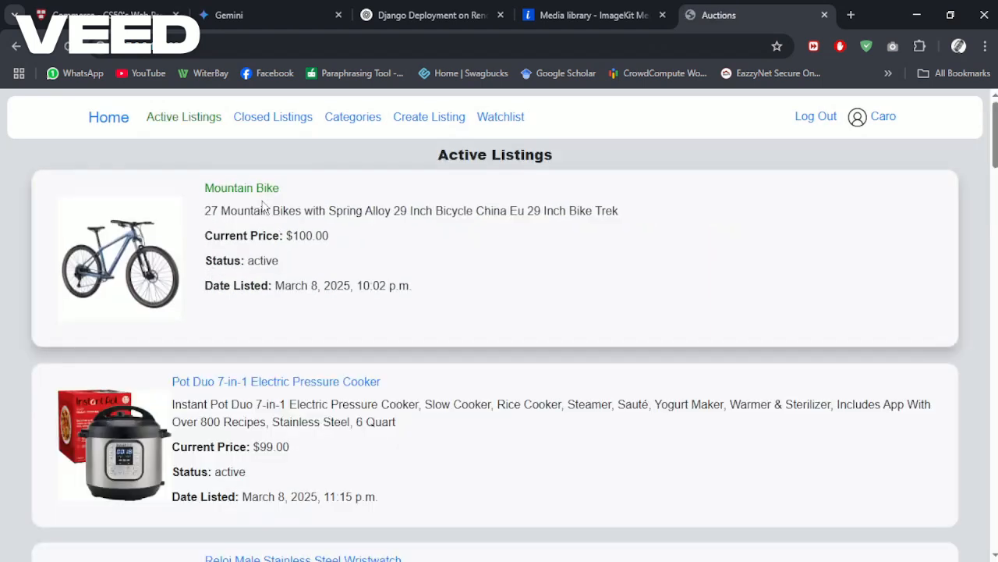
left_click(218, 189)
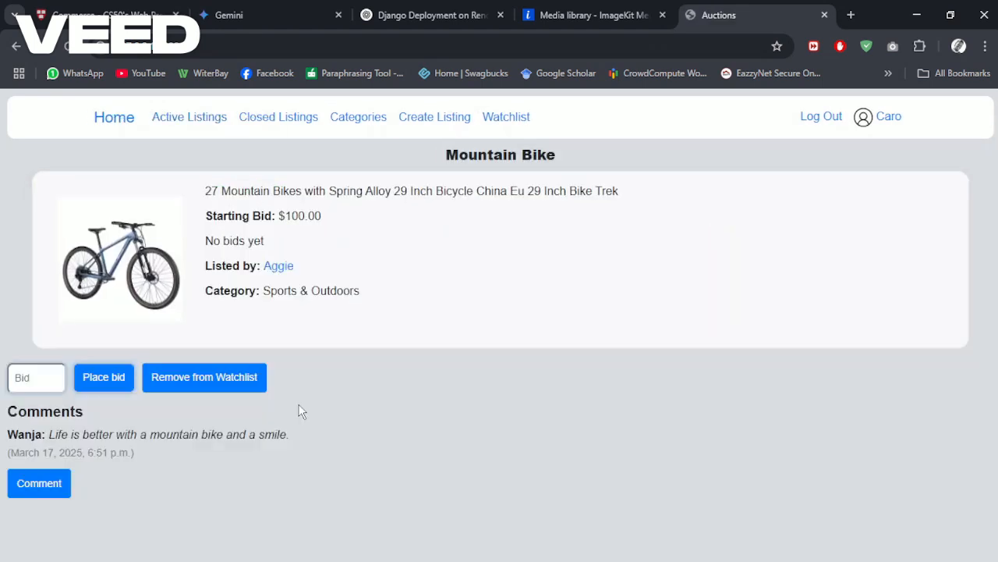
left_click(64, 482)
type("Great bike.")
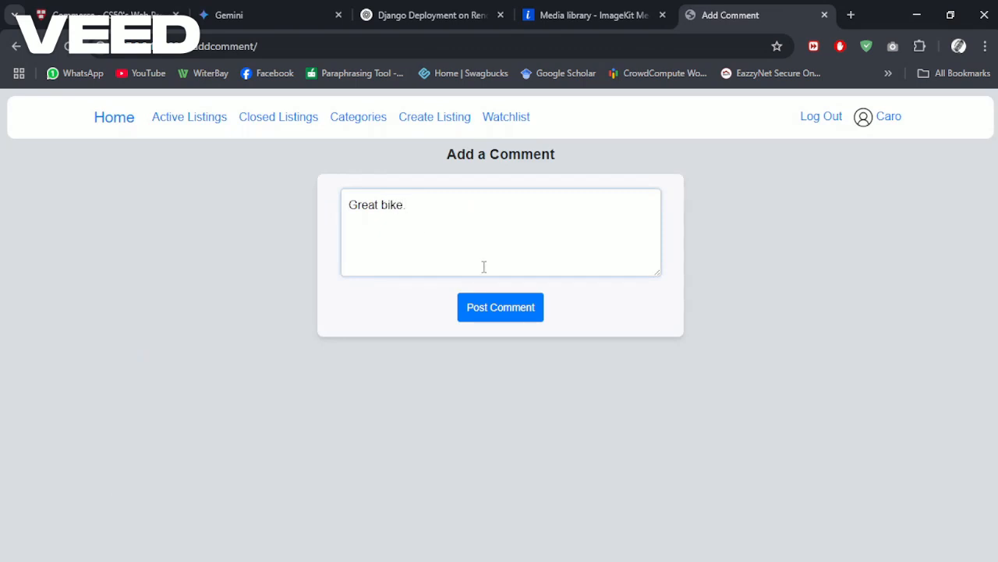
left_click(490, 311)
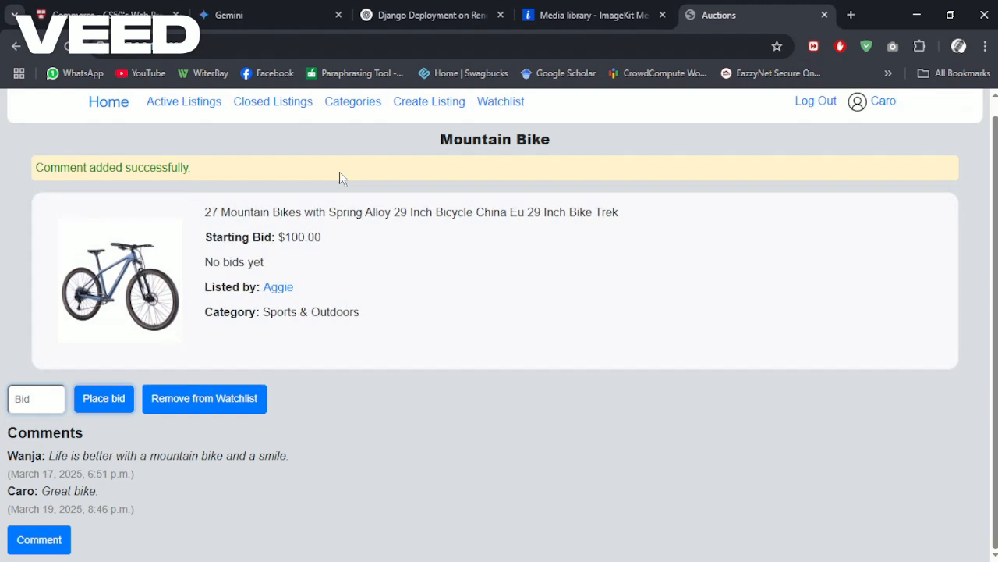
Review the watchlist entries and open the Mountain Bike listing from there to examine its details.
left_click(508, 101)
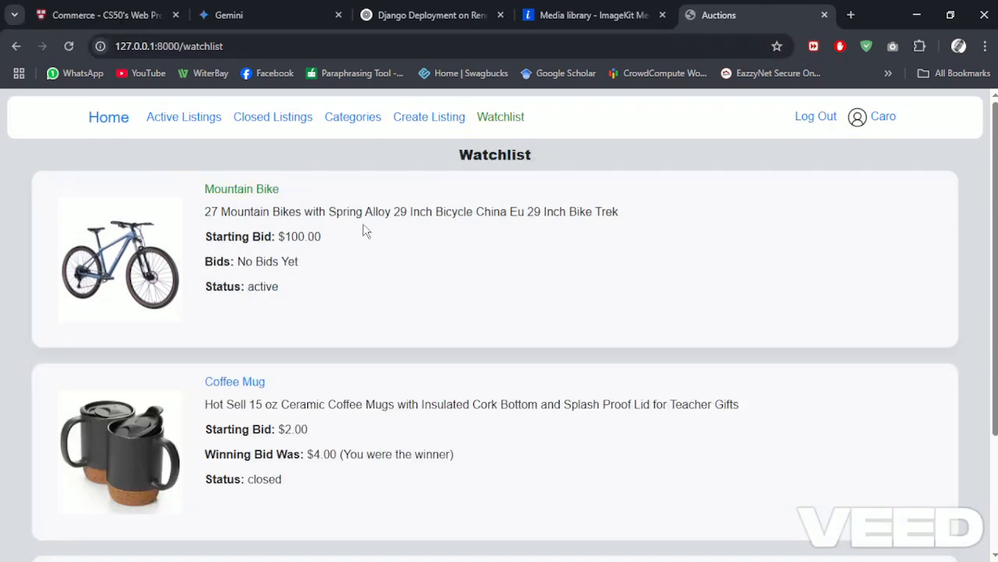
scroll(327, 421, "down", 3)
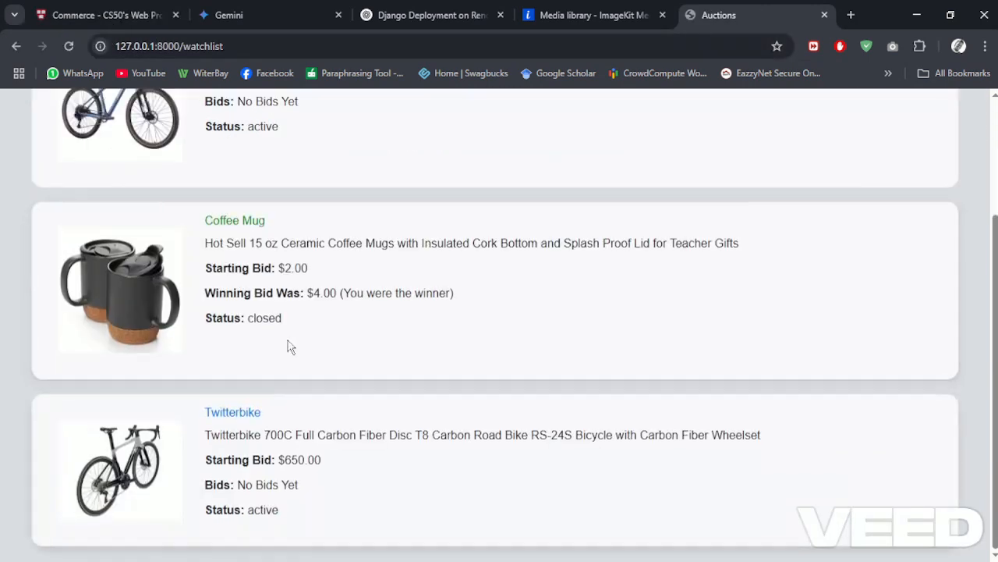
scroll(287, 347, "up", 3)
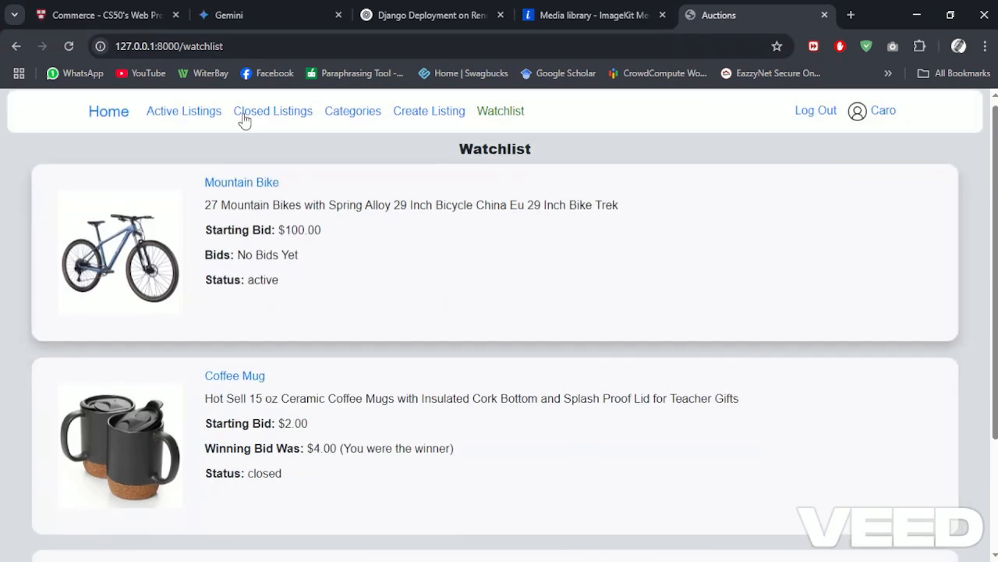
left_click(244, 186)
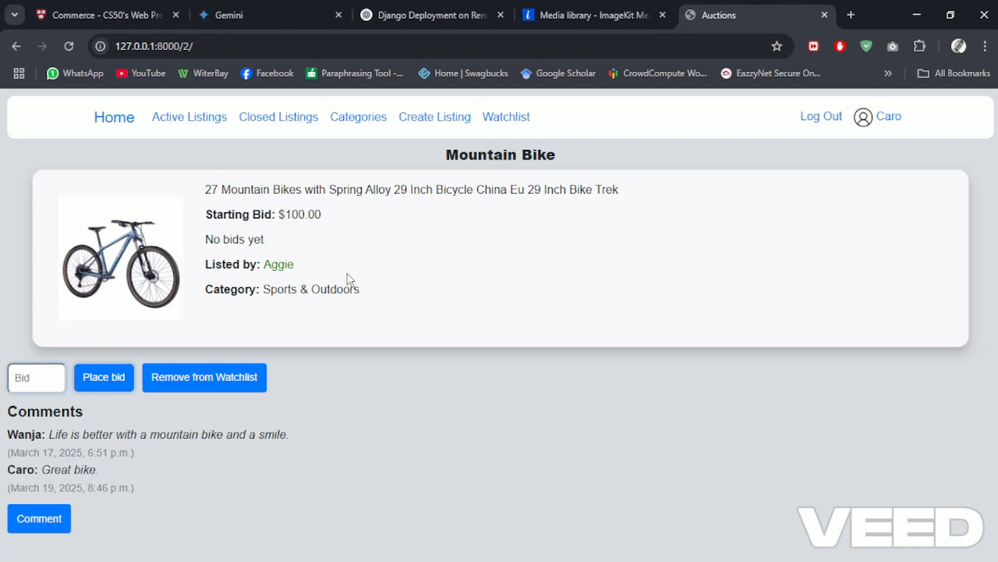
left_click_drag(373, 299, 206, 189)
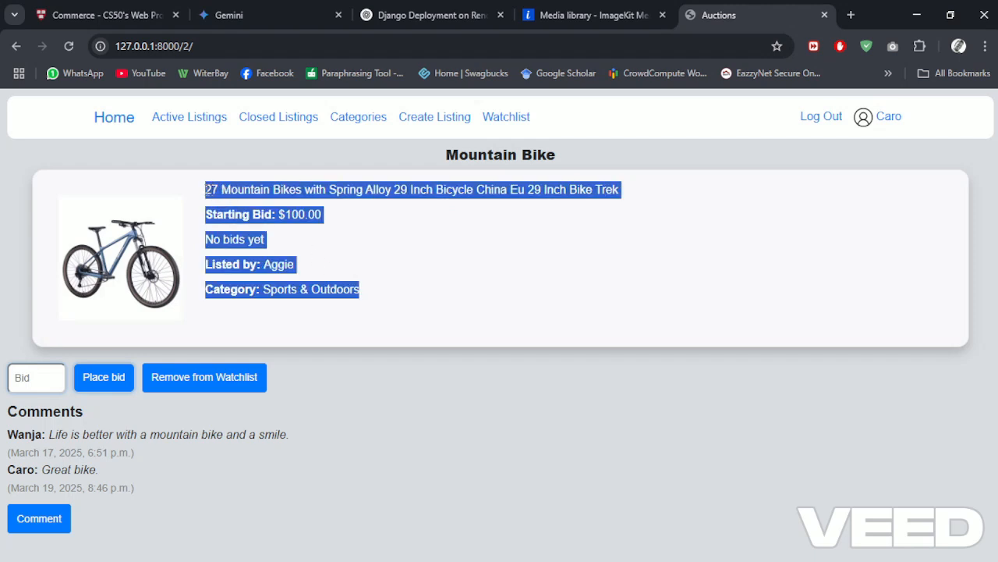
Review the listing categories and view the active listings in Sports & Outdoors.
left_click(350, 125)
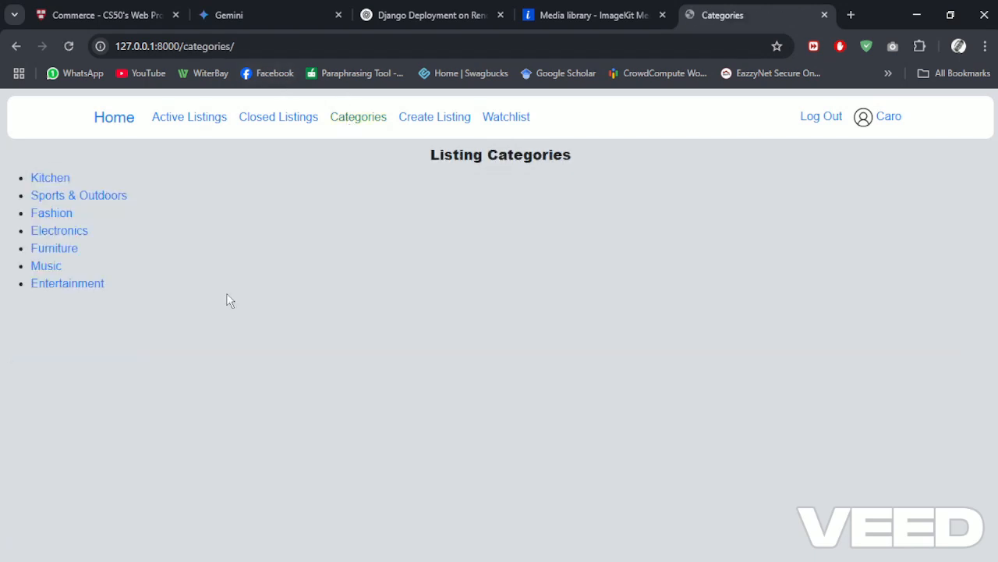
left_click_drag(106, 288, 21, 183)
left_click(287, 197)
left_click(122, 197)
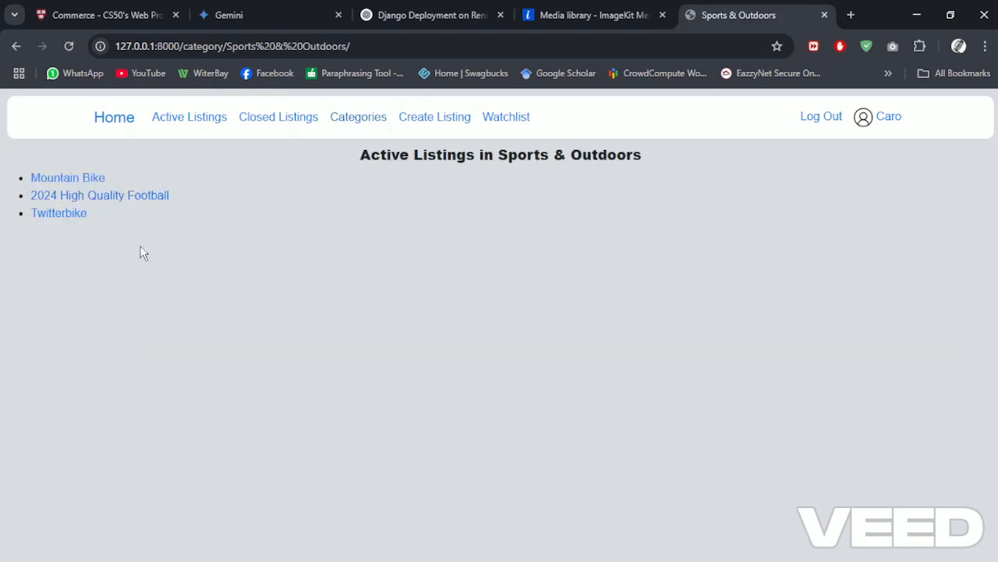
left_click_drag(138, 251, 21, 175)
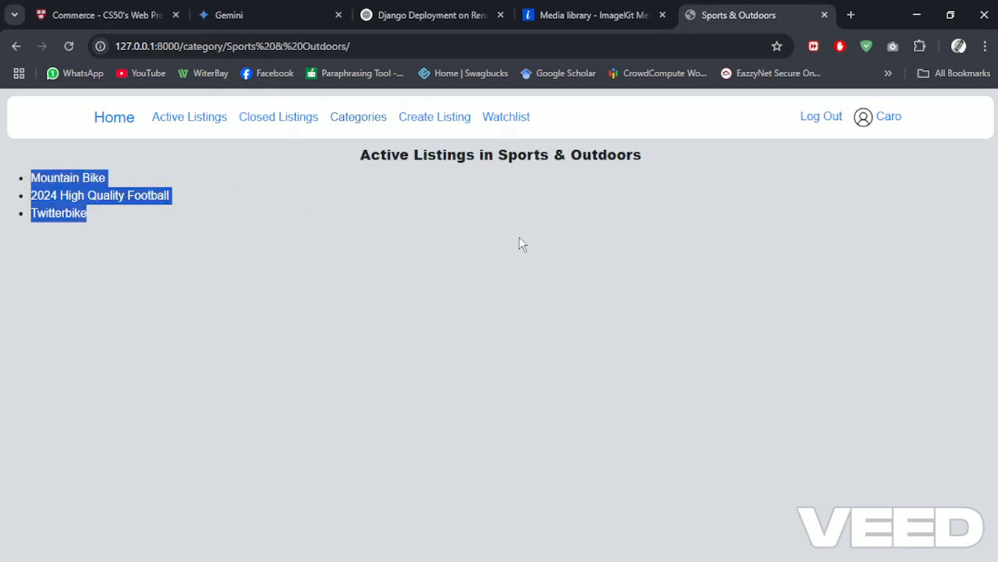